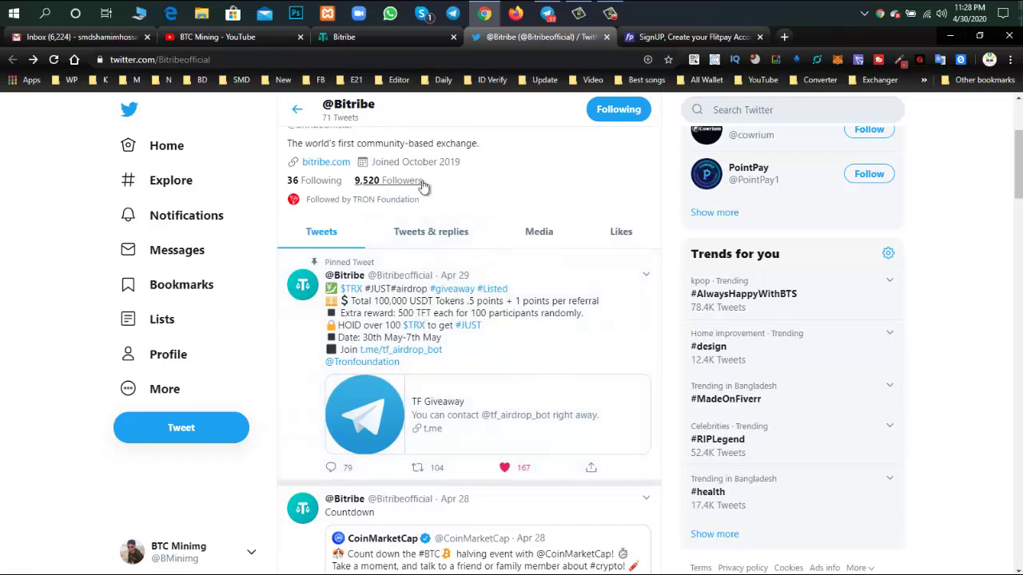
# Switch from Bitribe's Twitter profile to Telegram and review the task messages in the TRX&TFT Giveaway bot chat.
pyautogui.scroll(3, 424, 164)
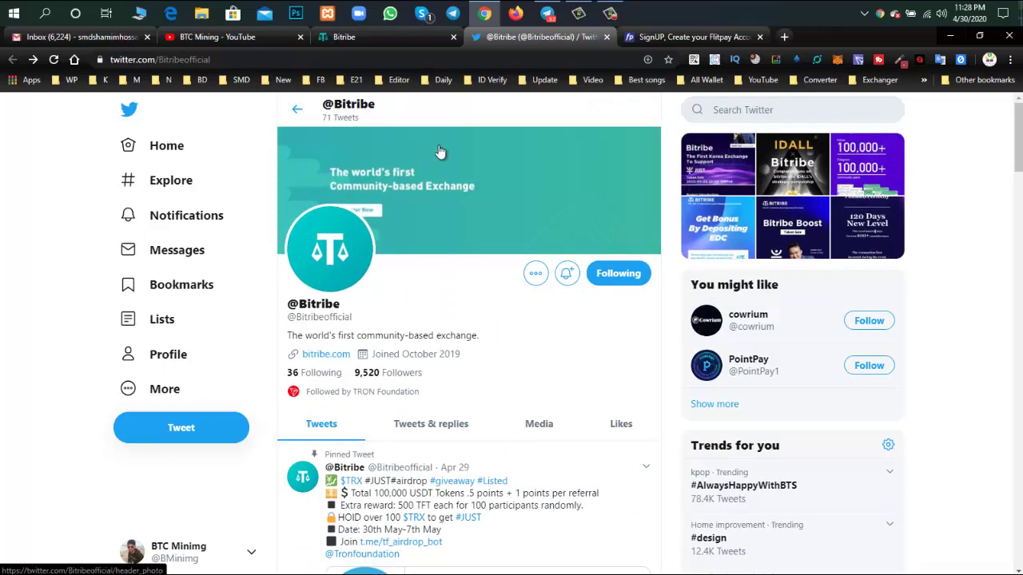
pyautogui.click(546, 13)
pyautogui.scroll(1, 335, 219)
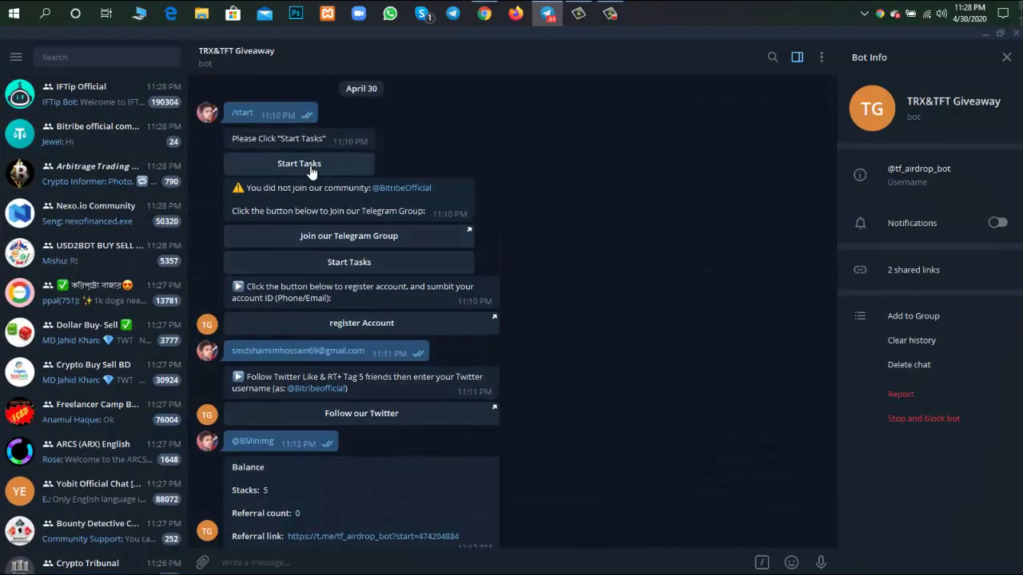
pyautogui.scroll(-1, 310, 166)
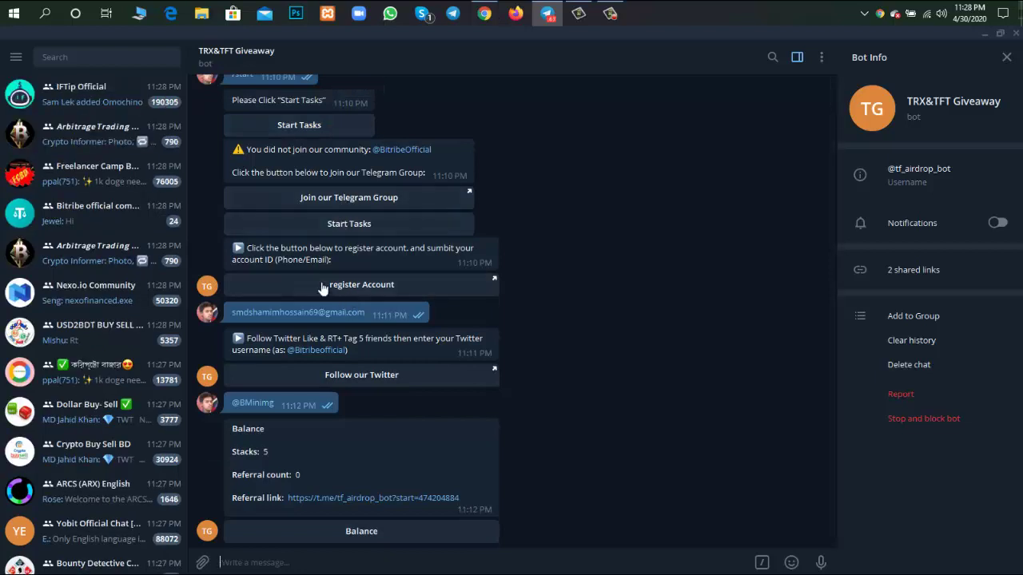
# Switch to Chrome, open the Bitribe sign-up page and examine its e-mail registration fields.
pyautogui.click(482, 13)
pyautogui.click(363, 37)
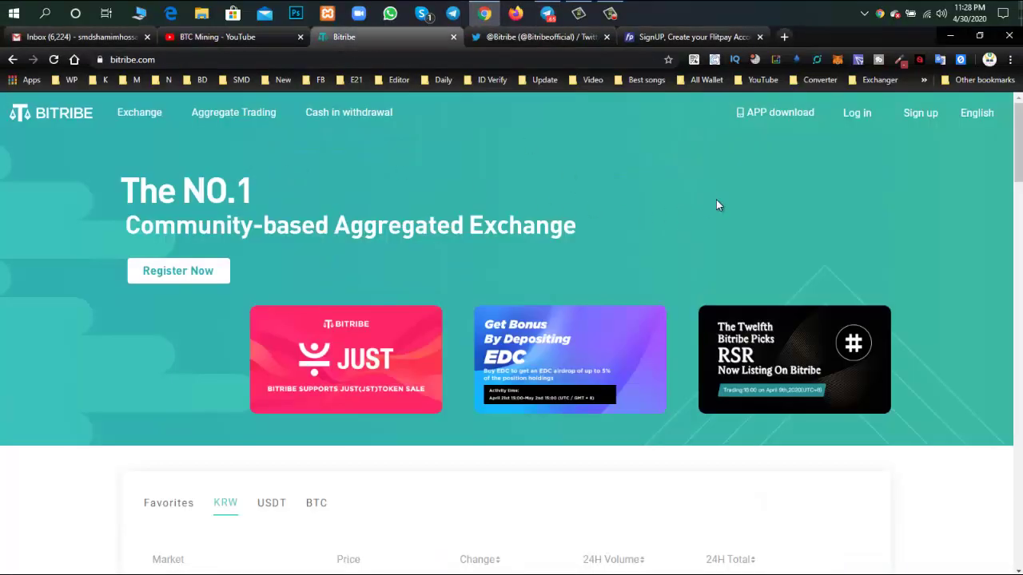
pyautogui.click(923, 114)
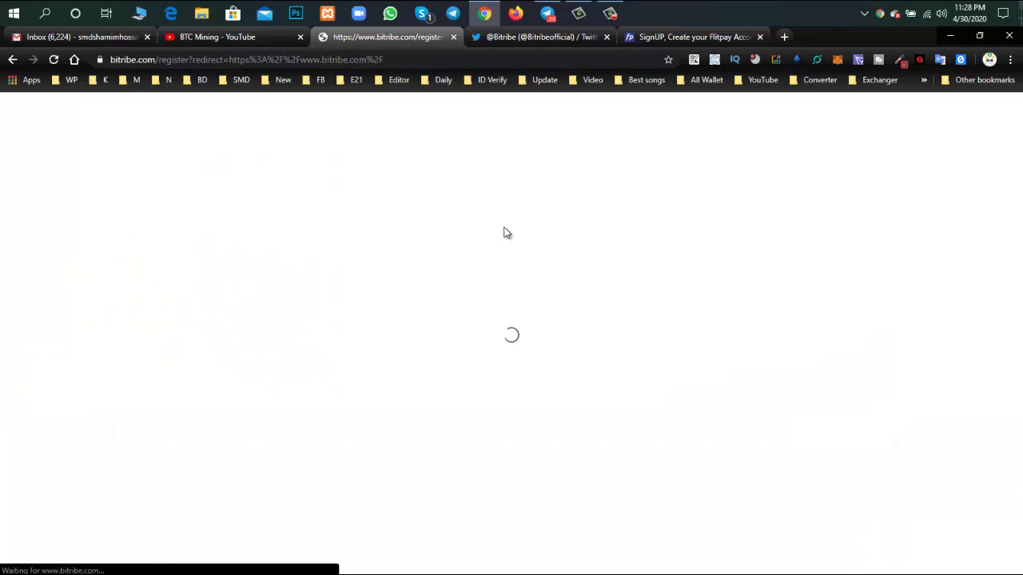
pyautogui.scroll(-3, 505, 232)
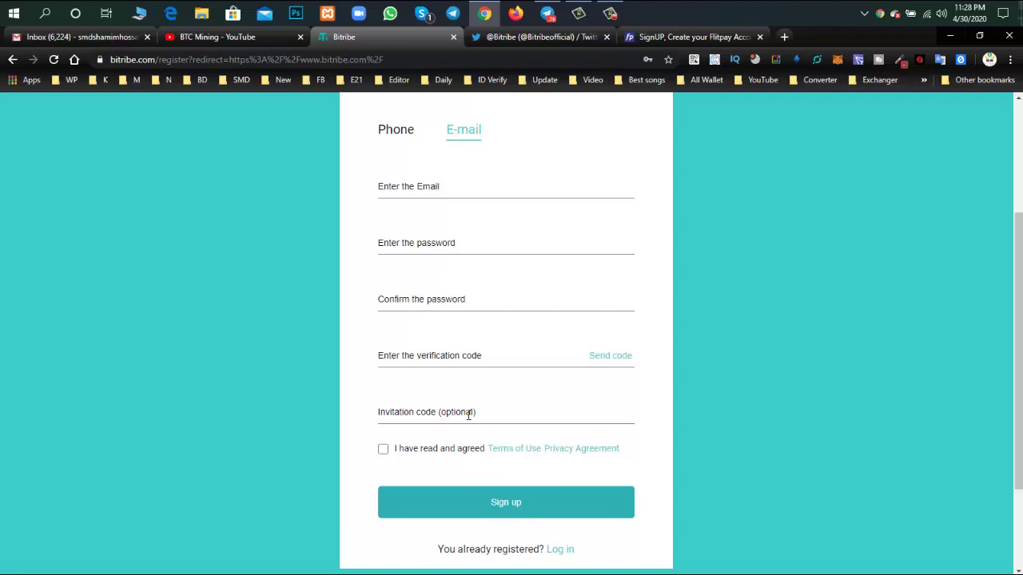
pyautogui.scroll(3, 464, 400)
pyautogui.scroll(-1, 448, 367)
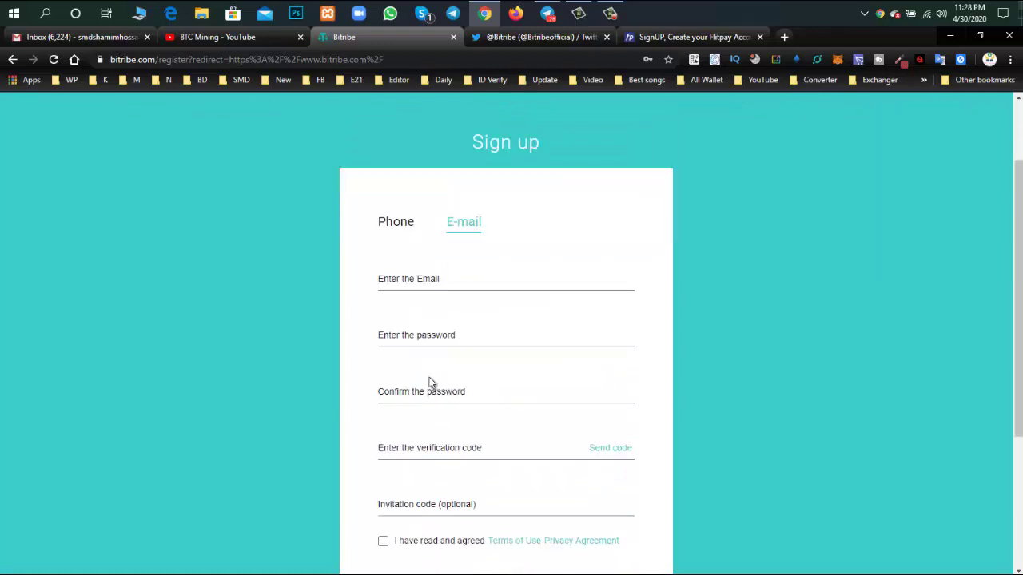
pyautogui.scroll(-1, 429, 377)
# Check the Twitter task in the Telegram bot chat and return to Bitribe's Twitter profile in Chrome.
pyautogui.click(547, 14)
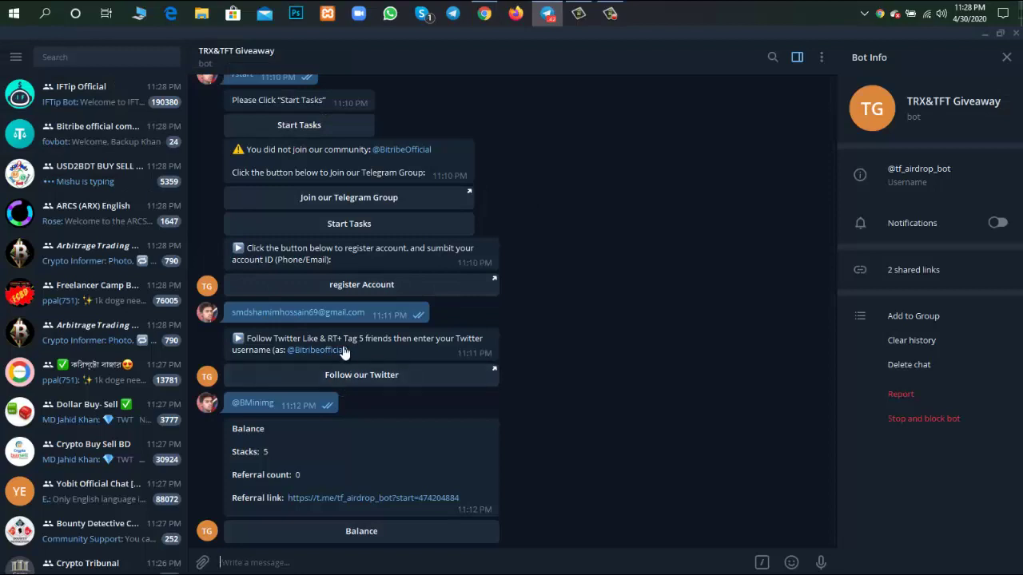
pyautogui.click(484, 13)
pyautogui.click(552, 37)
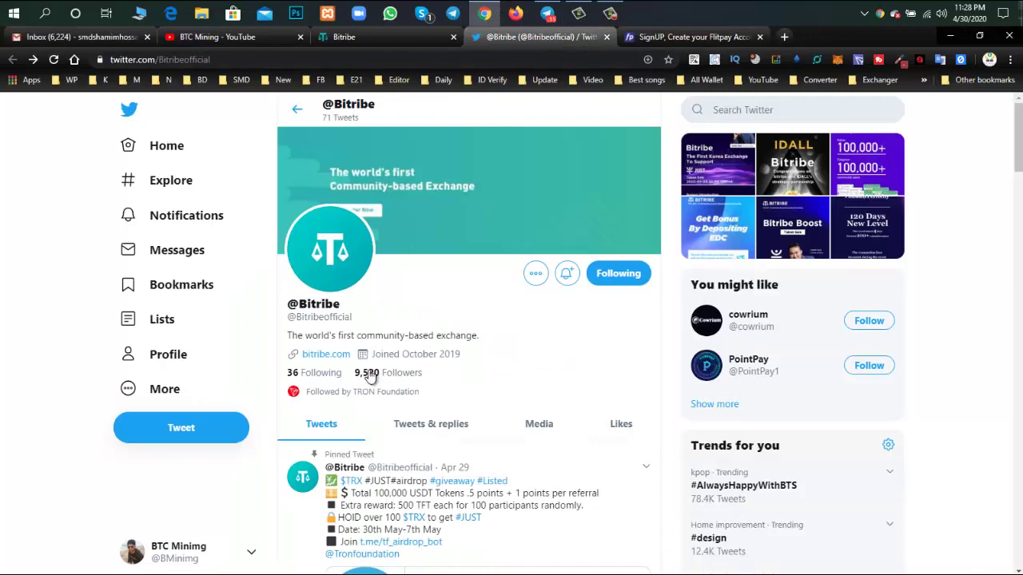
# Start a retweet with comment for Bitribe's pinned giveaway tweet and tag a suggested account in it.
pyautogui.scroll(-3, 373, 378)
pyautogui.click(418, 473)
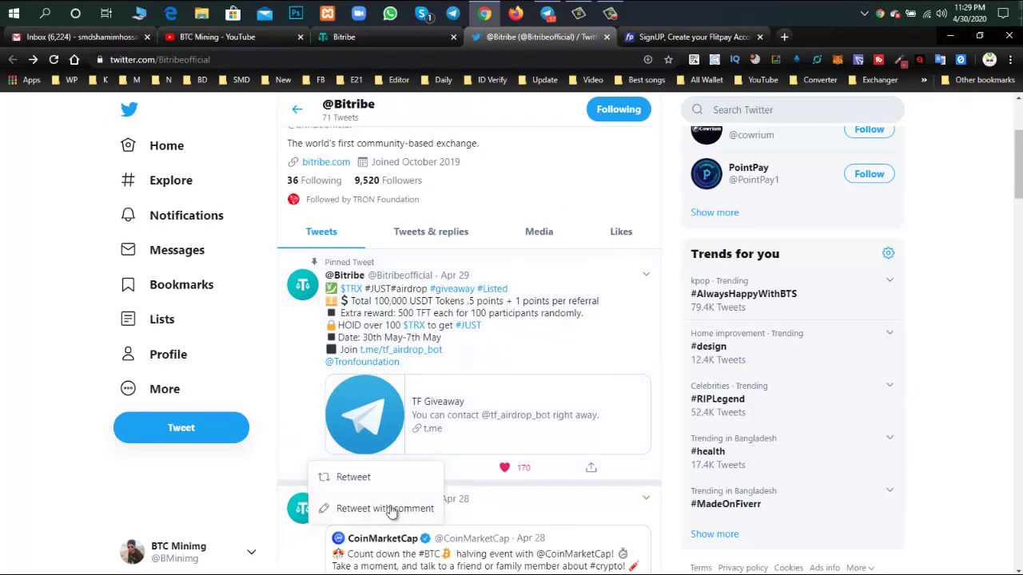
pyautogui.click(384, 511)
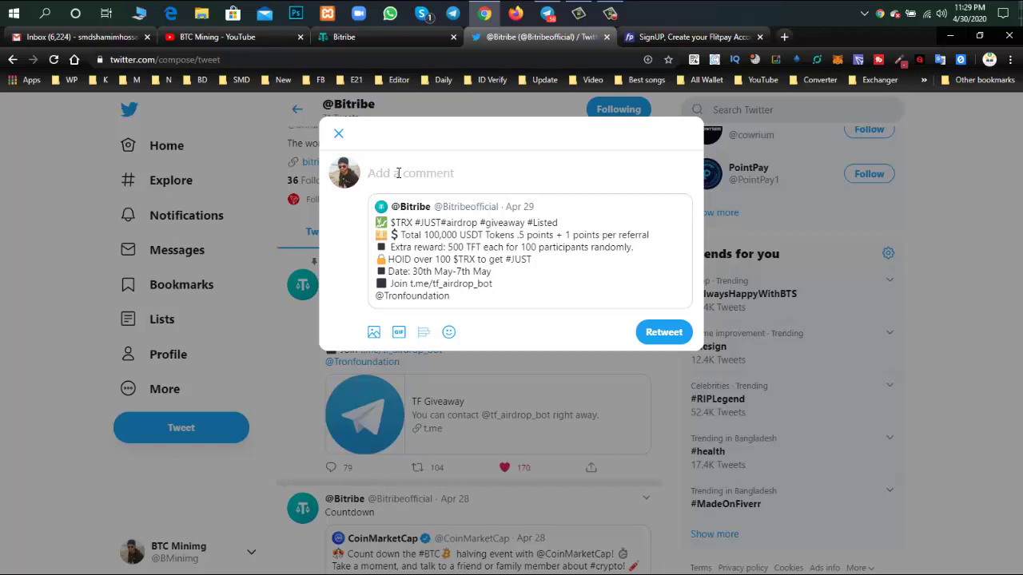
pyautogui.write('@')
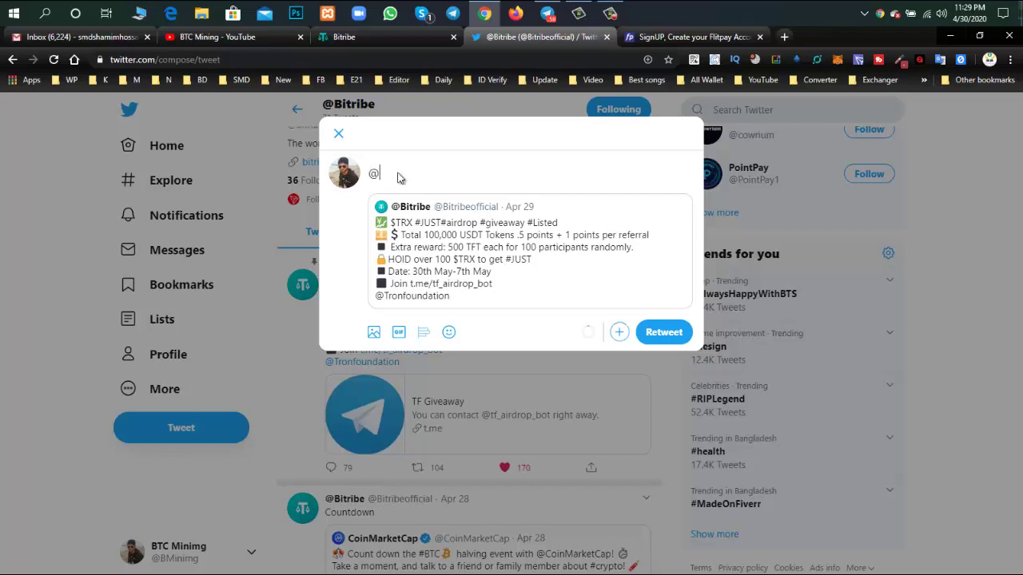
pyautogui.write('fdr')
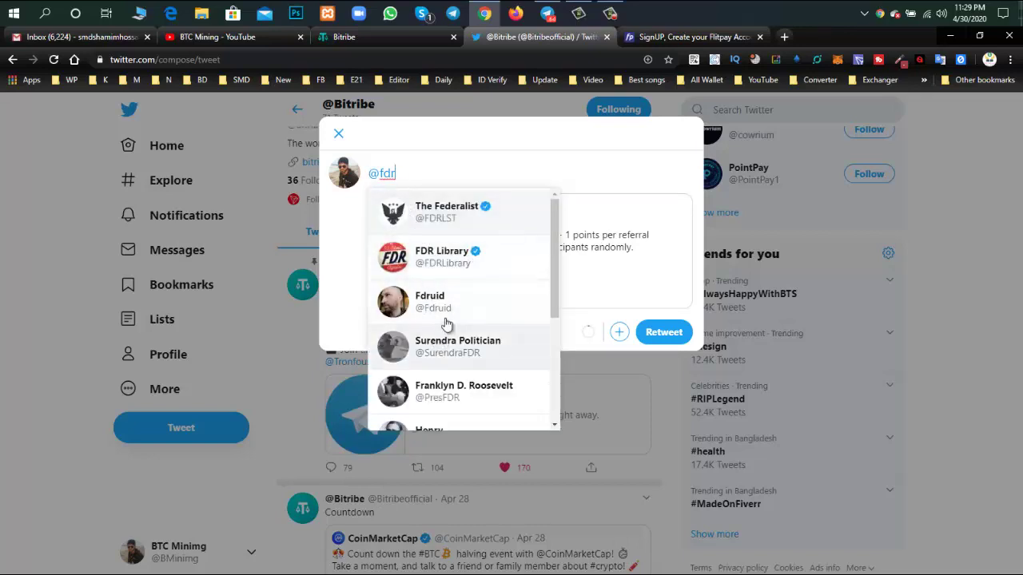
pyautogui.click(426, 300)
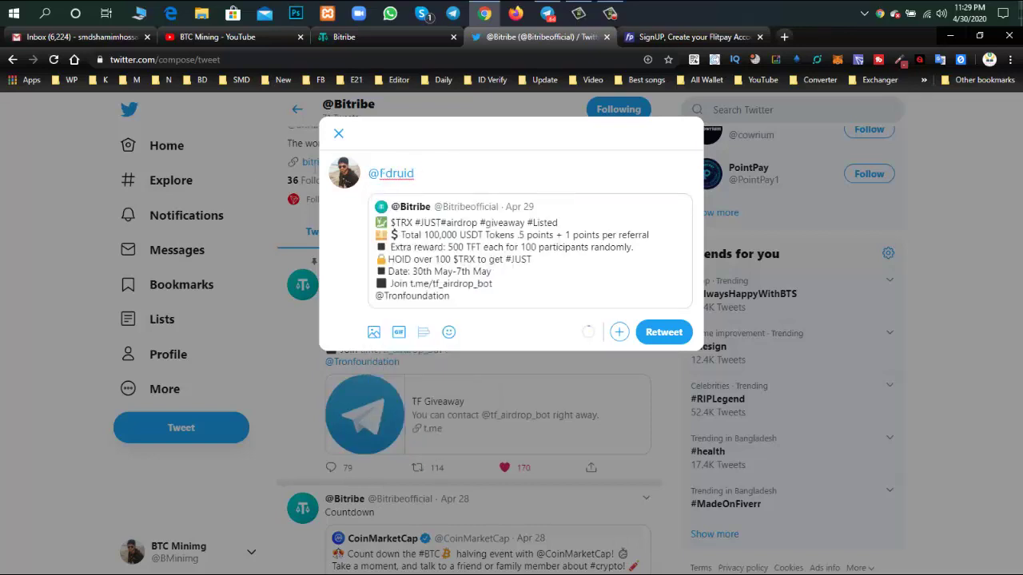
# Clear the tagged account from the comment and close the retweet draft without posting.
pyautogui.moveTo(445, 174); pyautogui.dragTo(259, 169)
pyautogui.press('BackSpace')
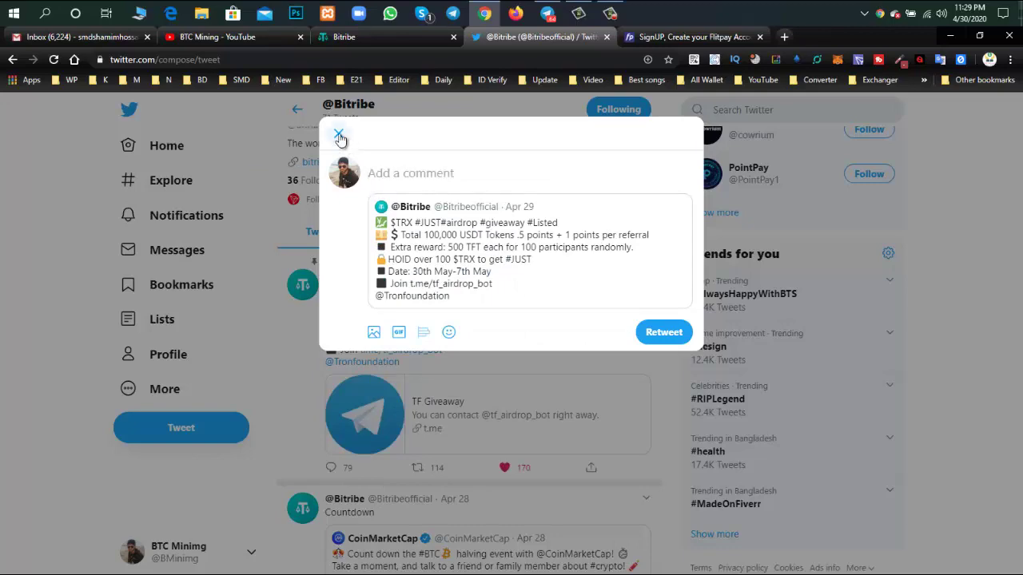
pyautogui.click(338, 133)
# Recheck the giveaway bot's tasks in Telegram and return to the Bitribe sign-up form in Chrome.
pyautogui.click(547, 13)
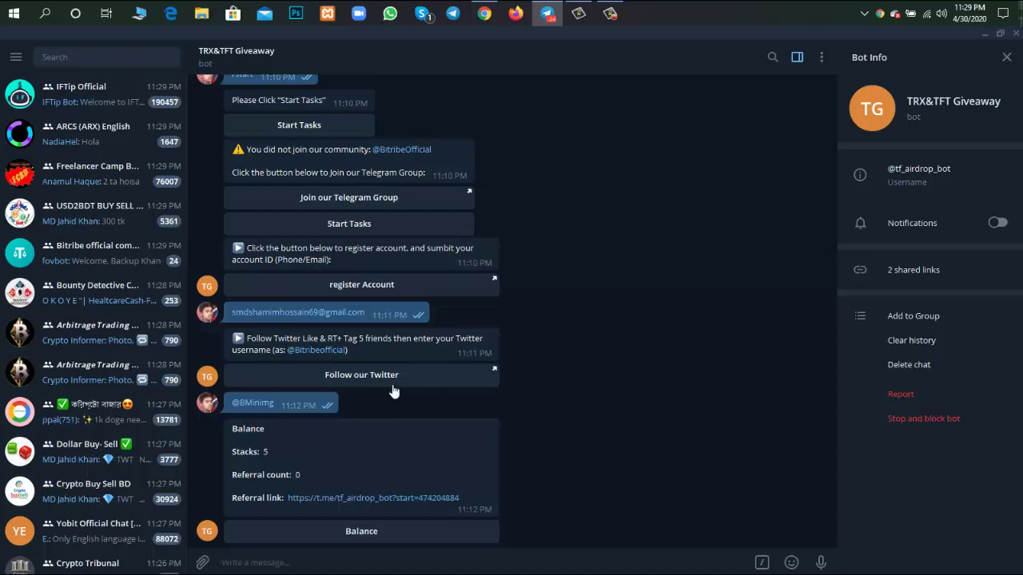
pyautogui.scroll(1, 551, 265)
pyautogui.click(484, 13)
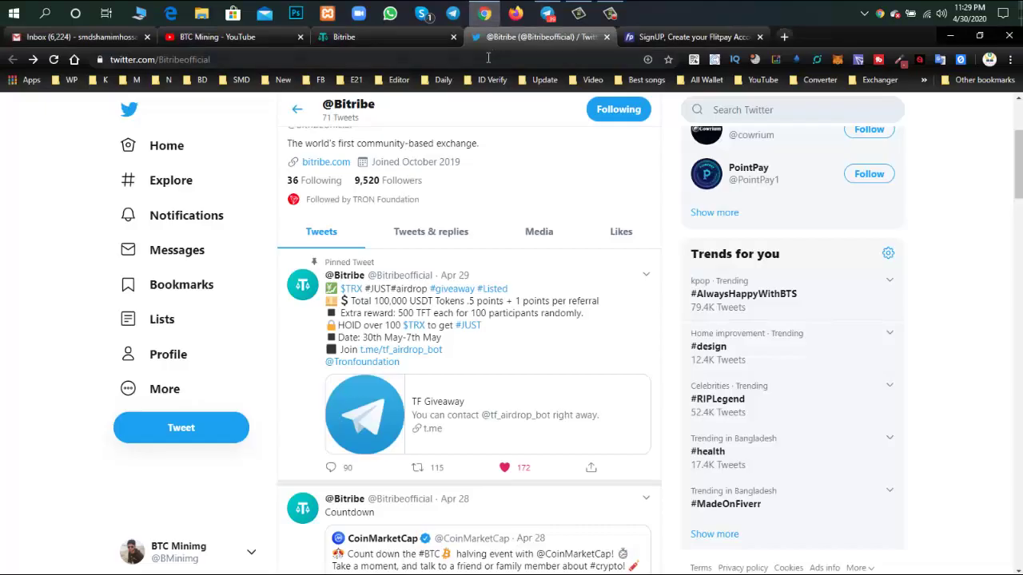
pyautogui.click(402, 37)
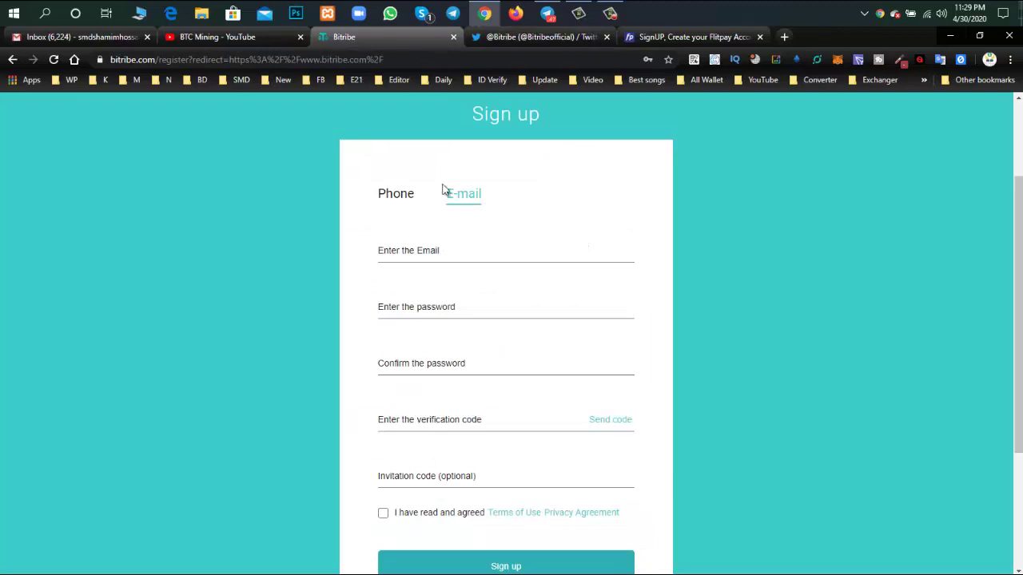
# Bring up the Flitpay sign-up page and examine its e-mail, password, referral code and terms fields.
pyautogui.click(611, 13)
pyautogui.click(611, 13)
pyautogui.click(676, 37)
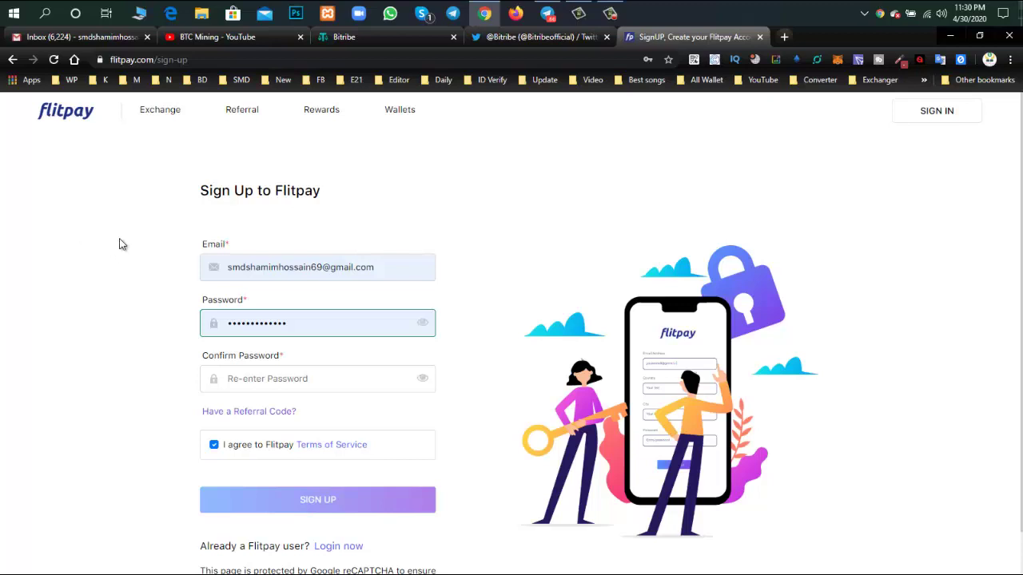
pyautogui.scroll(-1, 160, 239)
pyautogui.scroll(1, 181, 232)
pyautogui.scroll(-1, 183, 230)
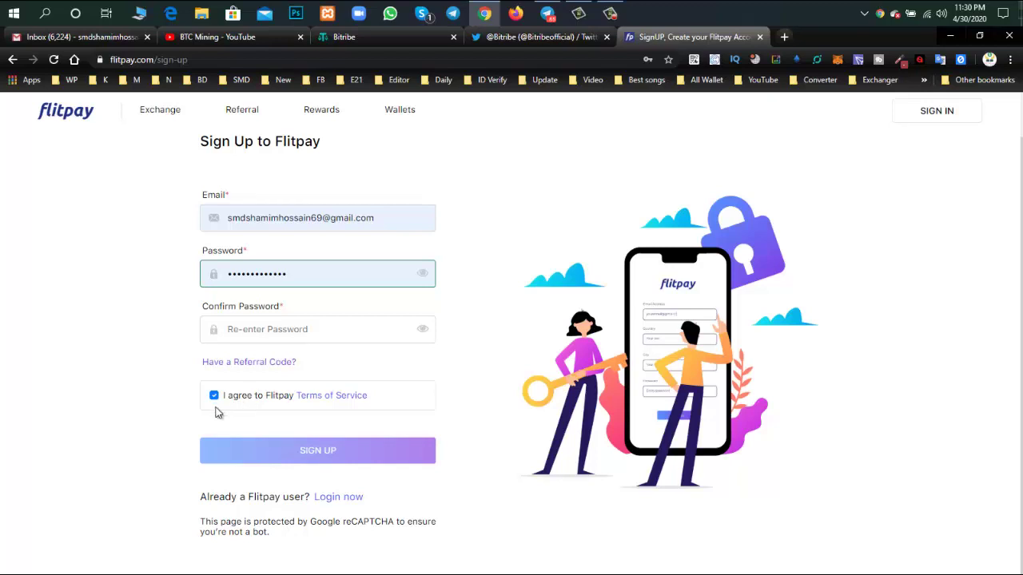
pyautogui.scroll(1, 625, 310)
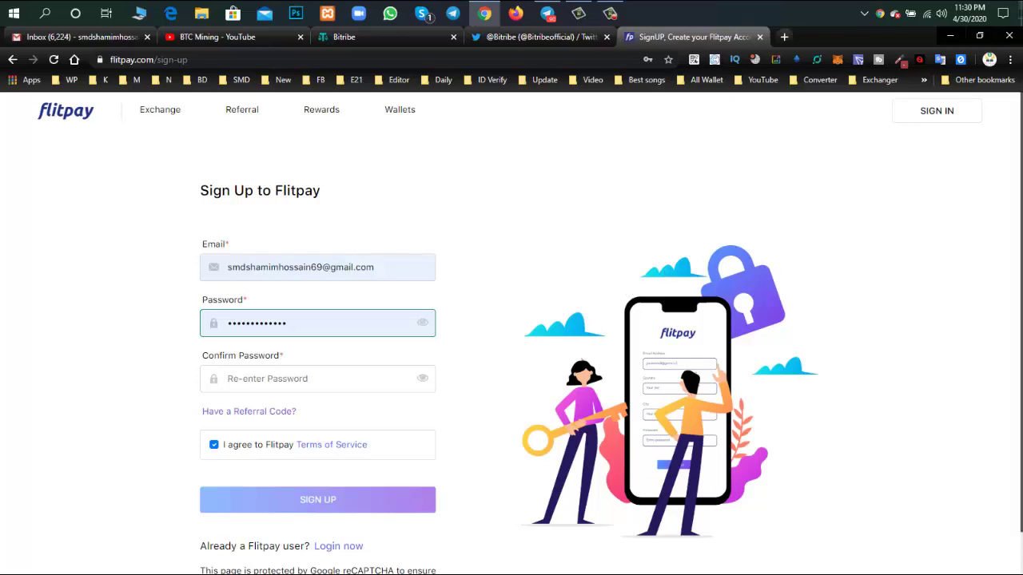
# Sign in to the existing Flitpay account with the prefilled credentials and submit the one-time code copied from the Authenticator extension.
pyautogui.click(952, 118)
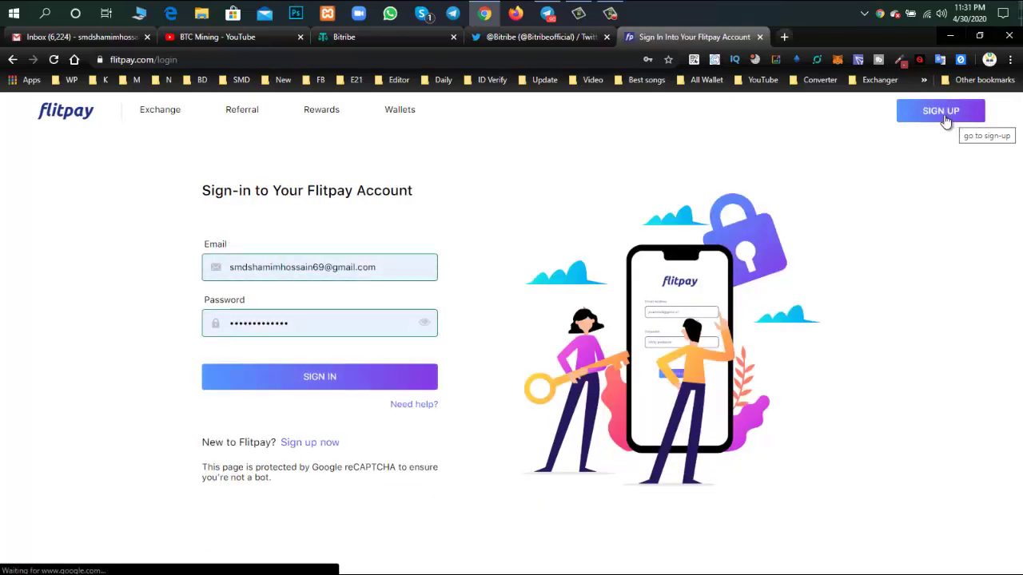
pyautogui.click(319, 378)
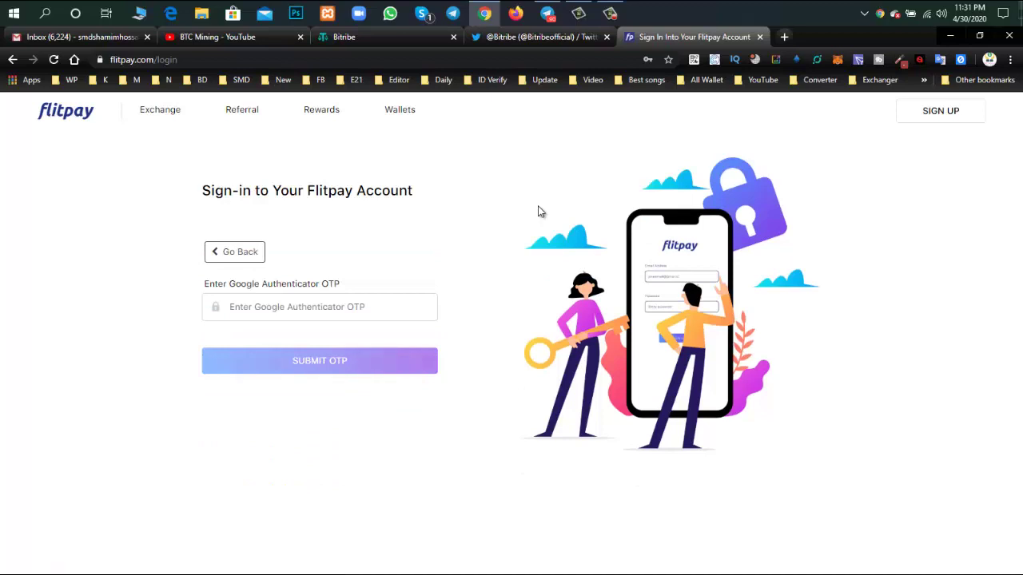
pyautogui.click(691, 61)
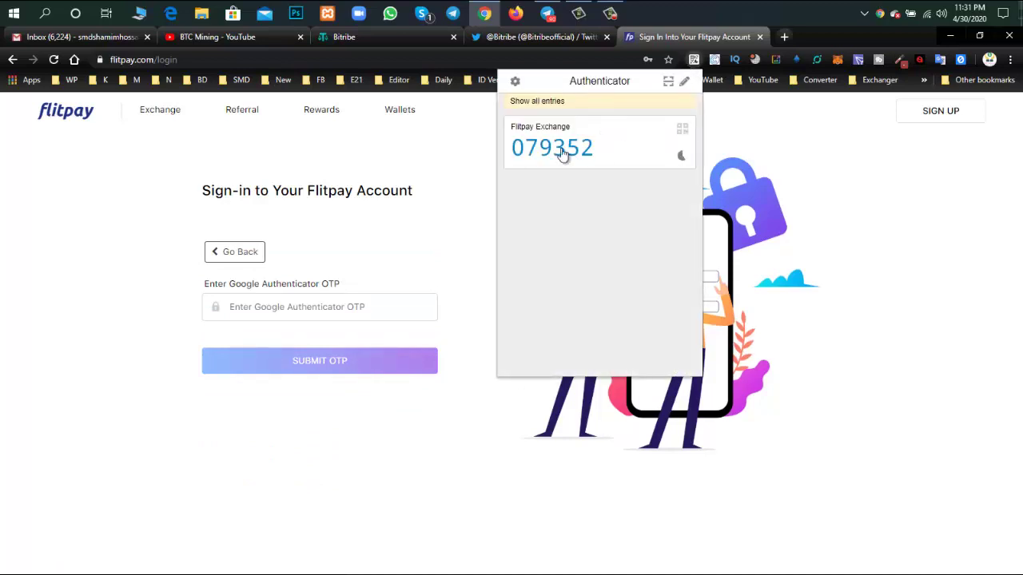
pyautogui.click(562, 151)
pyautogui.click(296, 306)
pyautogui.rightClick(295, 306)
pyautogui.click(323, 402)
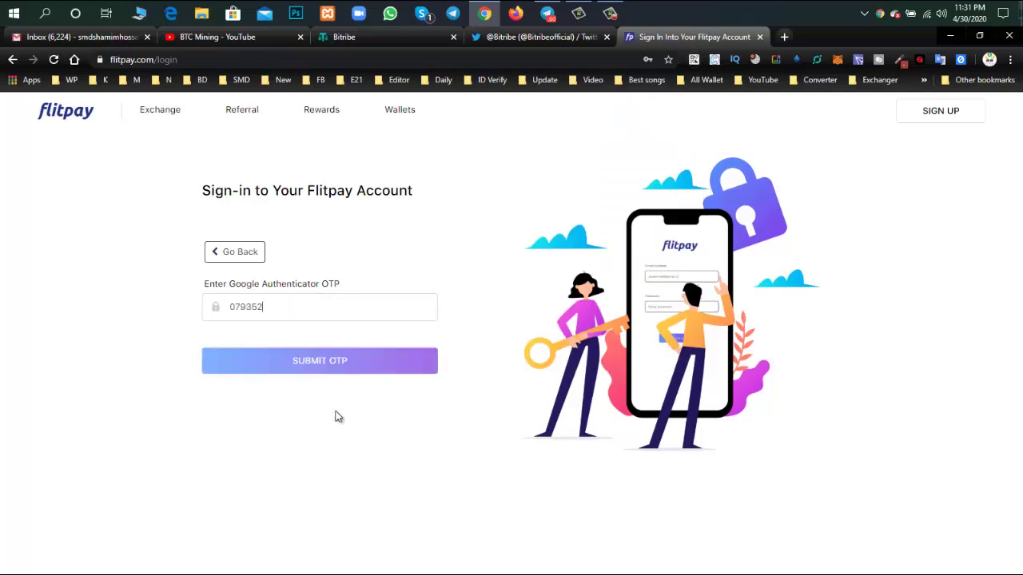
pyautogui.click(321, 364)
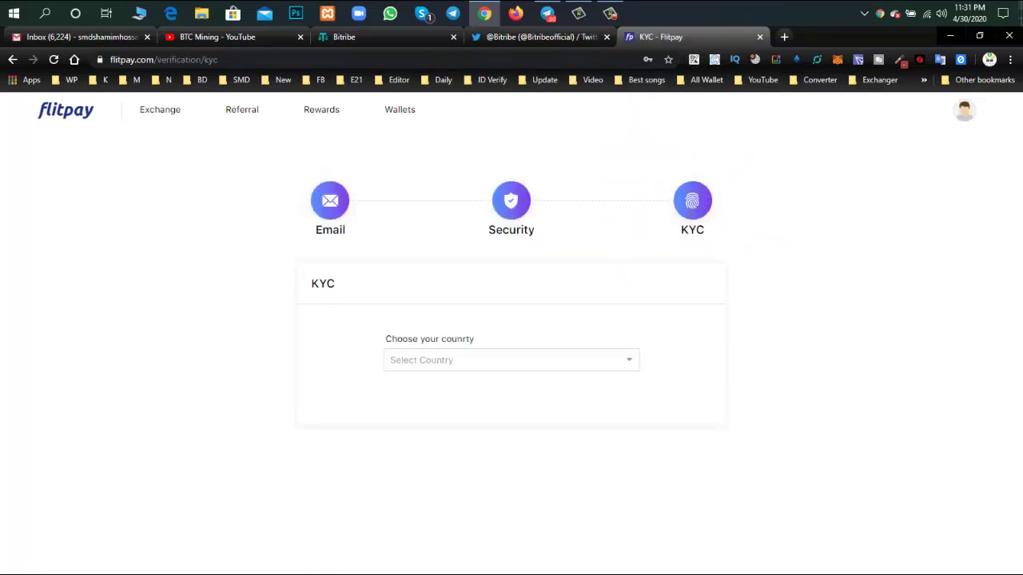
# Set the country for the Flitpay KYC verification to Bangladesh.
pyautogui.click(439, 361)
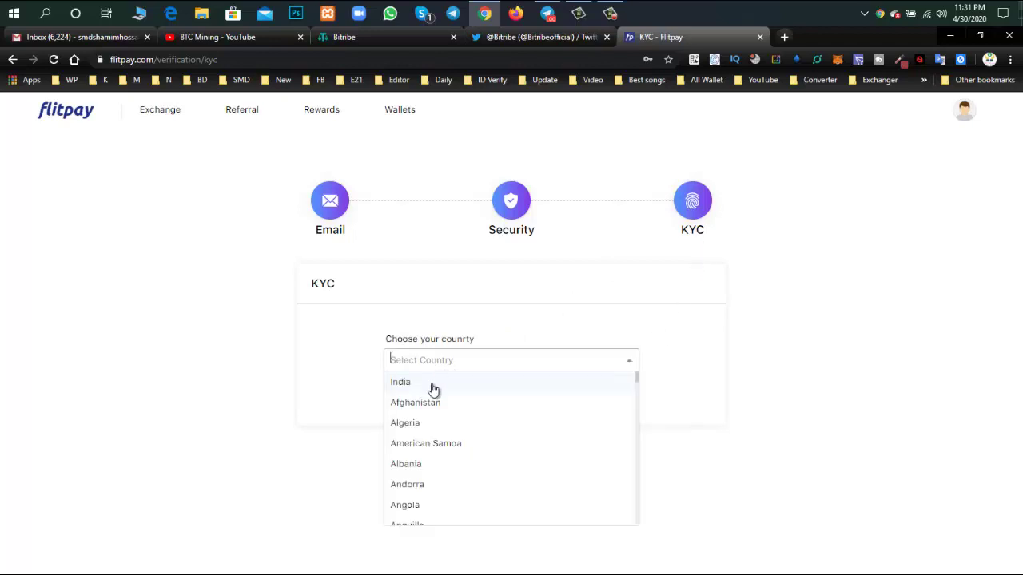
pyautogui.scroll(-2, 422, 477)
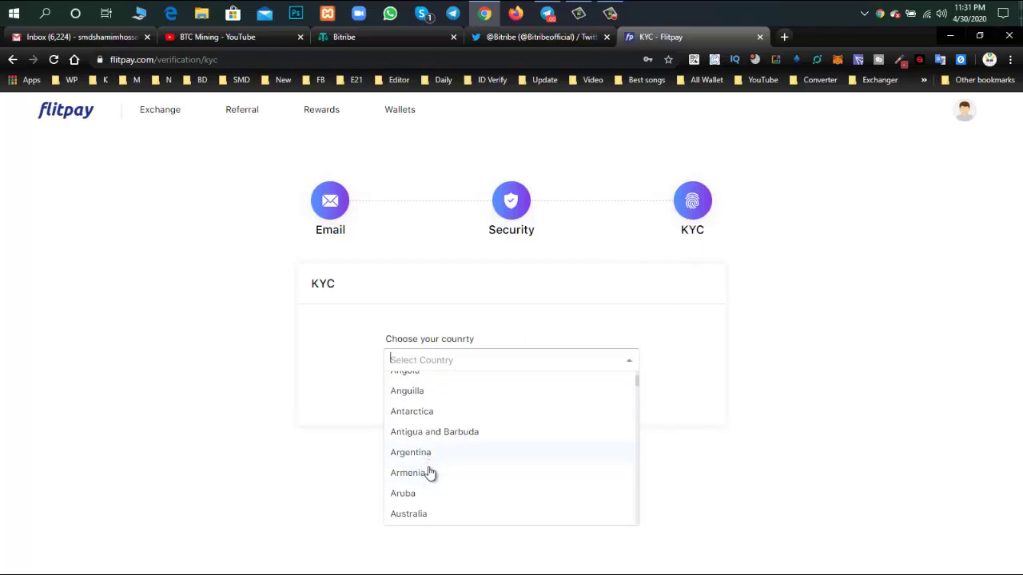
pyautogui.scroll(-3, 426, 472)
pyautogui.click(422, 493)
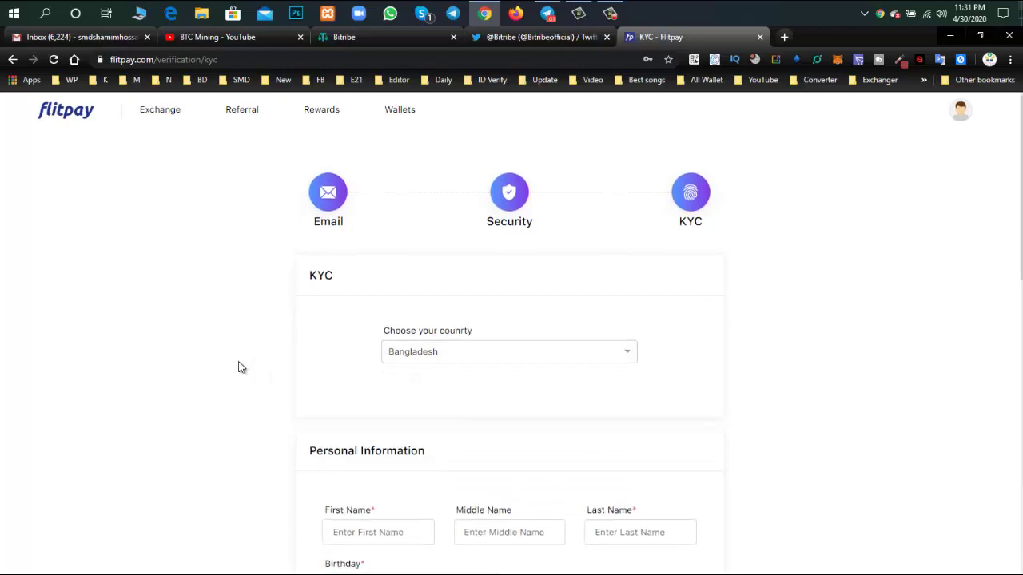
# Examine the KYC form's personal information and residential address fields, including the selectable states, city/town and zip code.
pyautogui.scroll(-3, 457, 407)
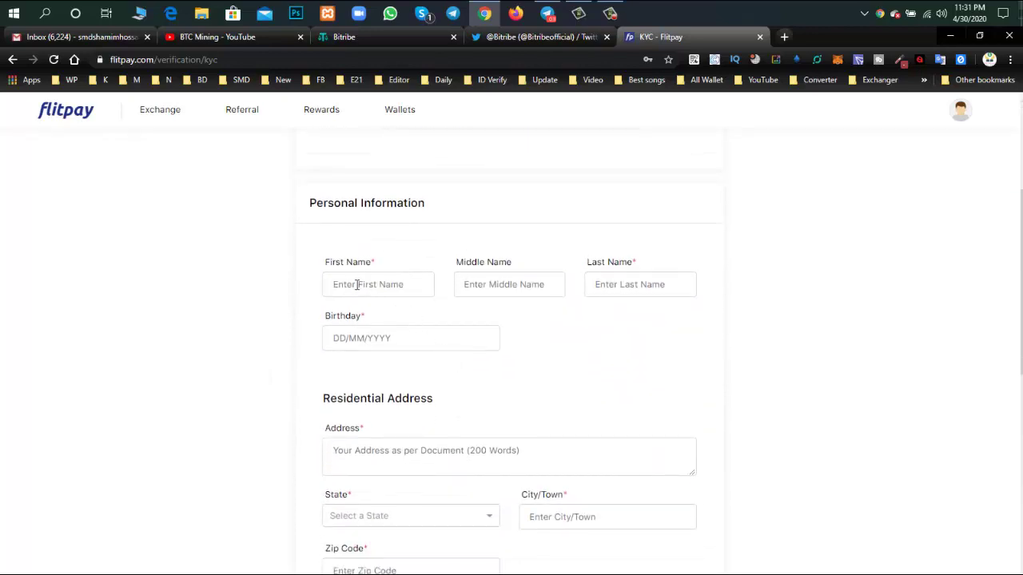
pyautogui.scroll(-1, 416, 323)
pyautogui.scroll(-2, 416, 323)
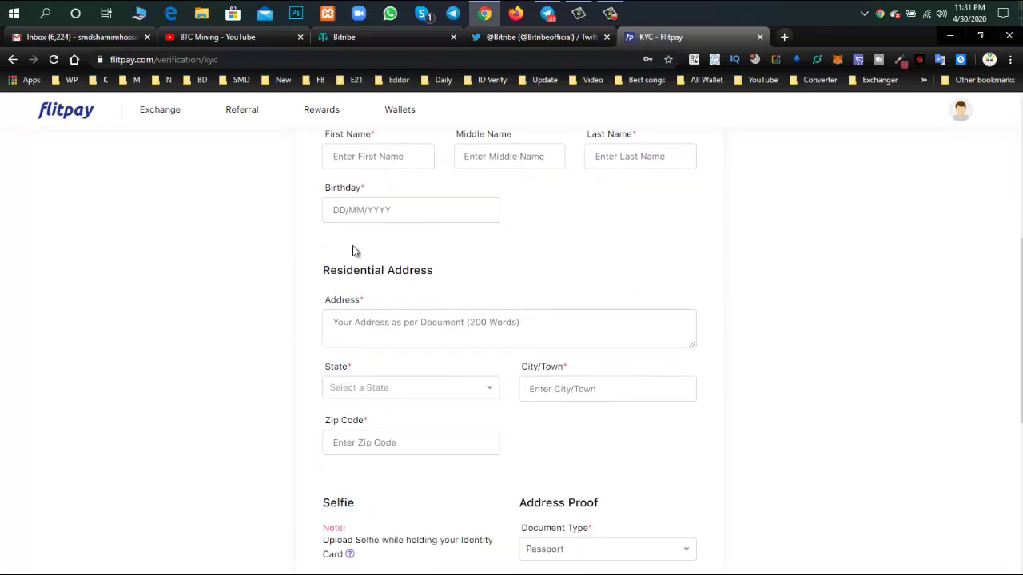
pyautogui.scroll(-2, 347, 345)
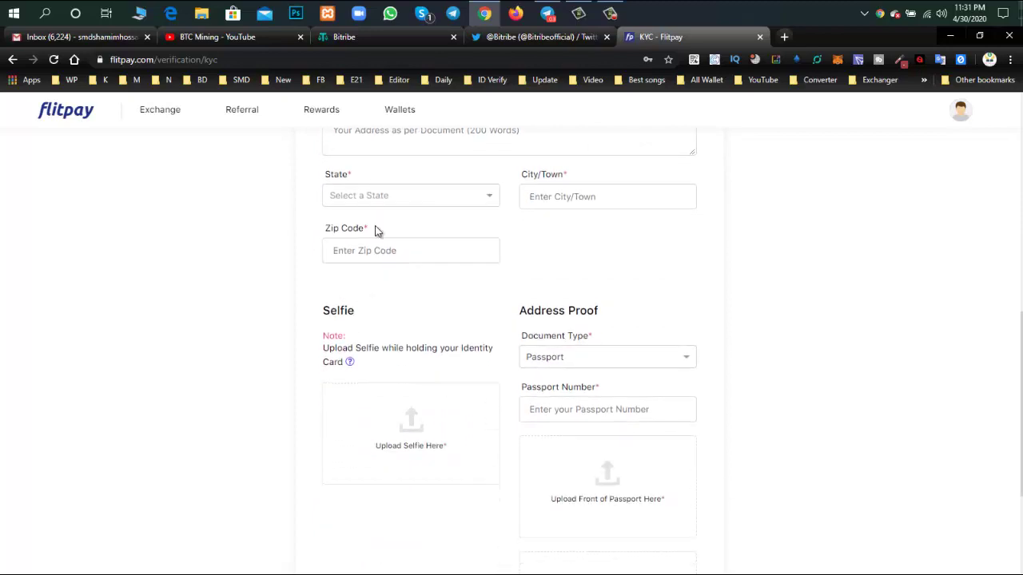
pyautogui.click(378, 199)
pyautogui.click(241, 251)
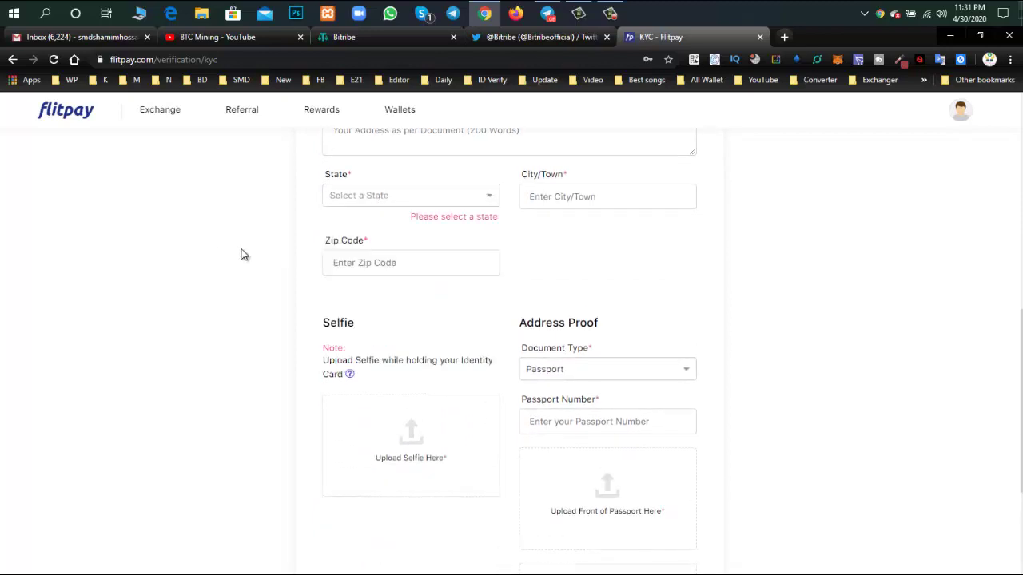
pyautogui.click(381, 200)
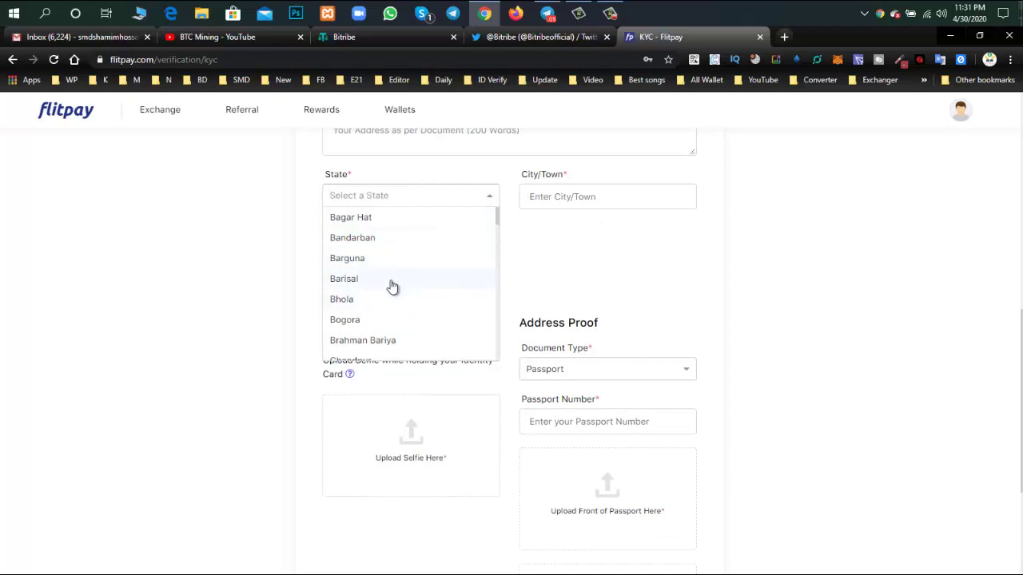
pyautogui.scroll(-3, 388, 290)
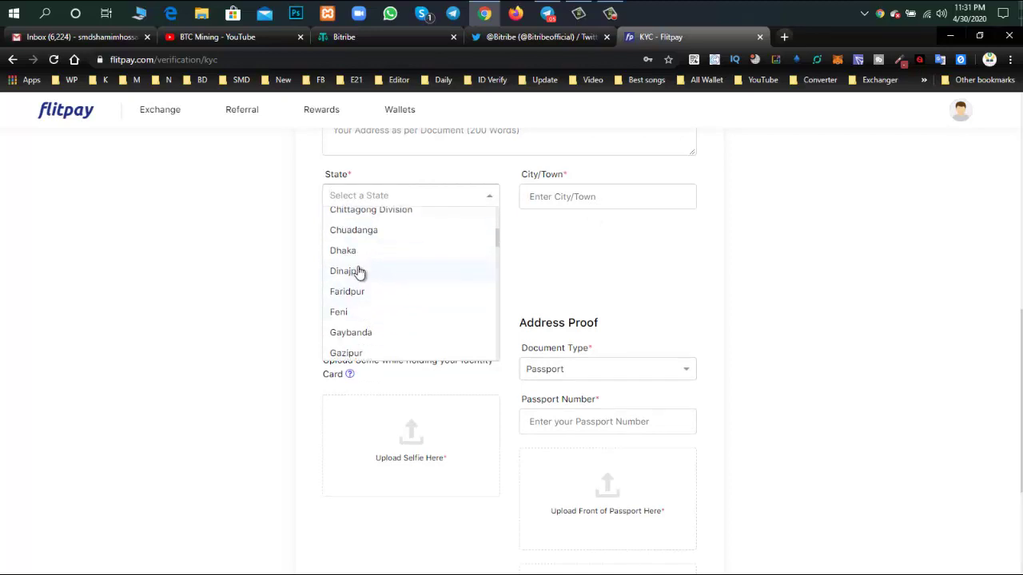
pyautogui.click(306, 258)
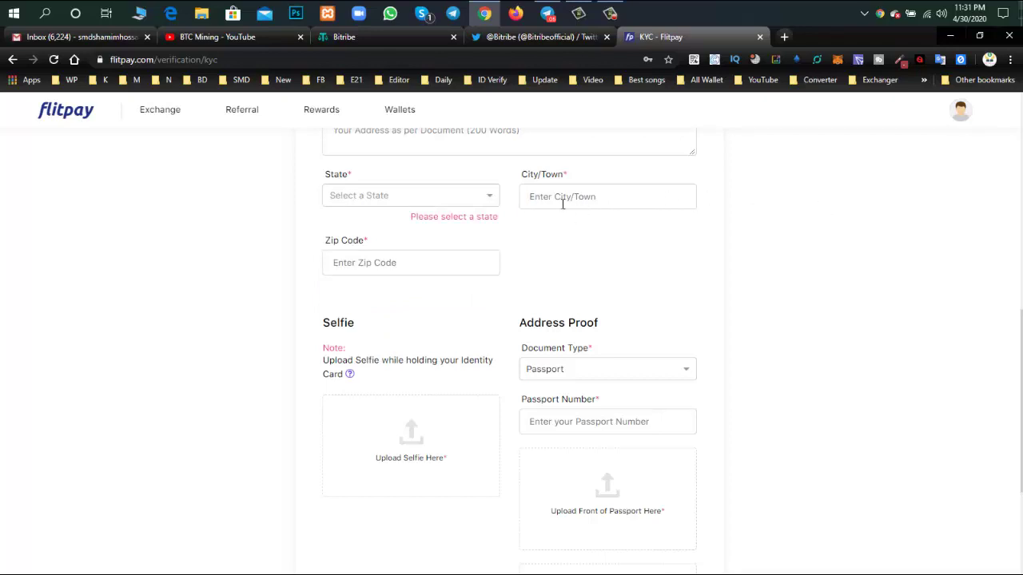
pyautogui.moveTo(520, 183); pyautogui.dragTo(782, 186)
pyautogui.click(344, 269)
pyautogui.tripleClick(389, 246)
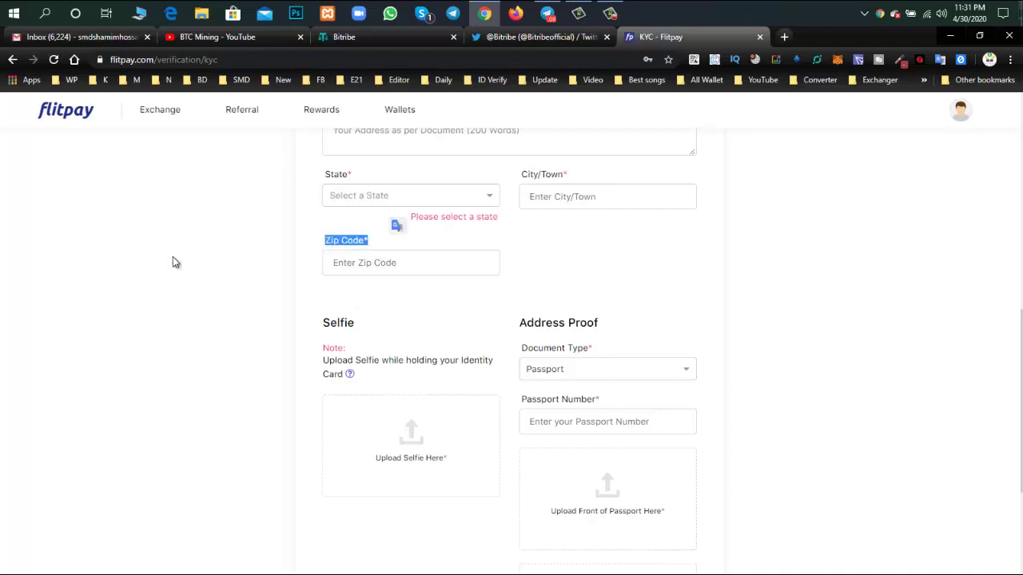
pyautogui.click(172, 256)
# Read the help note on the KYC form that explains how to take and upload the identity selfie.
pyautogui.scroll(-3, 183, 267)
pyautogui.scroll(1, 325, 142)
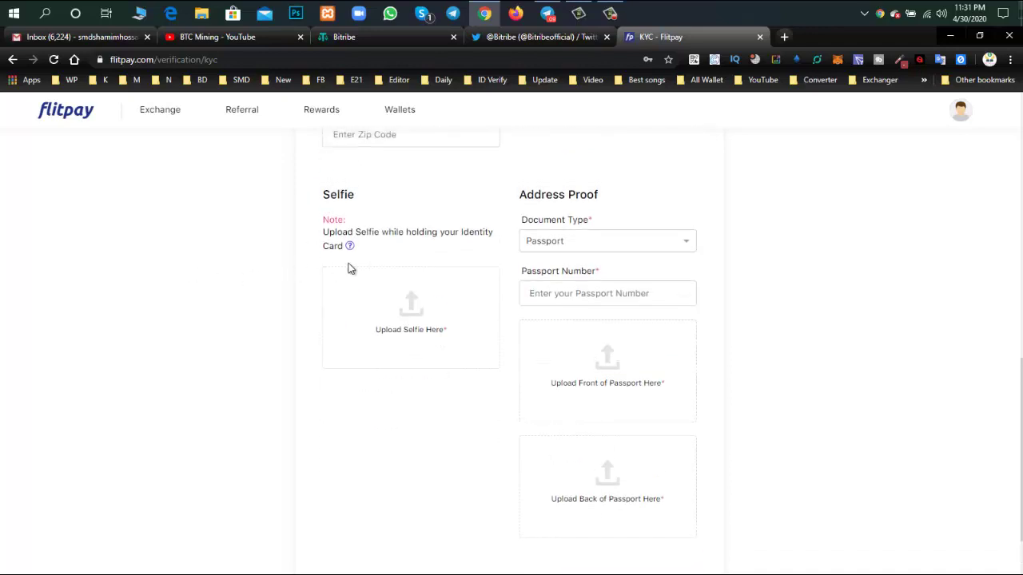
pyautogui.moveTo(352, 251)
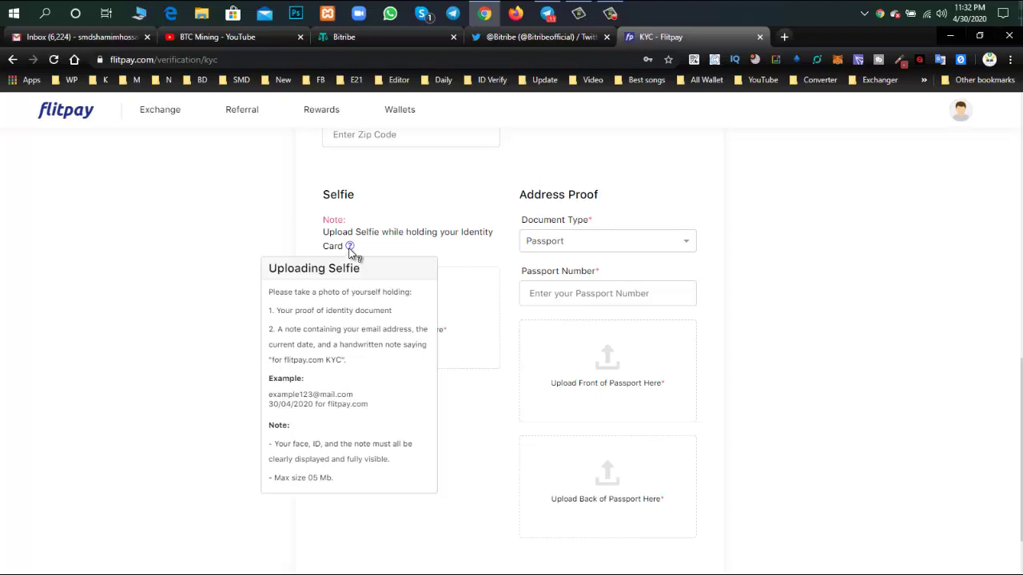
# Set the address proof document type to National Id and review its number and upload fields.
pyautogui.click(595, 245)
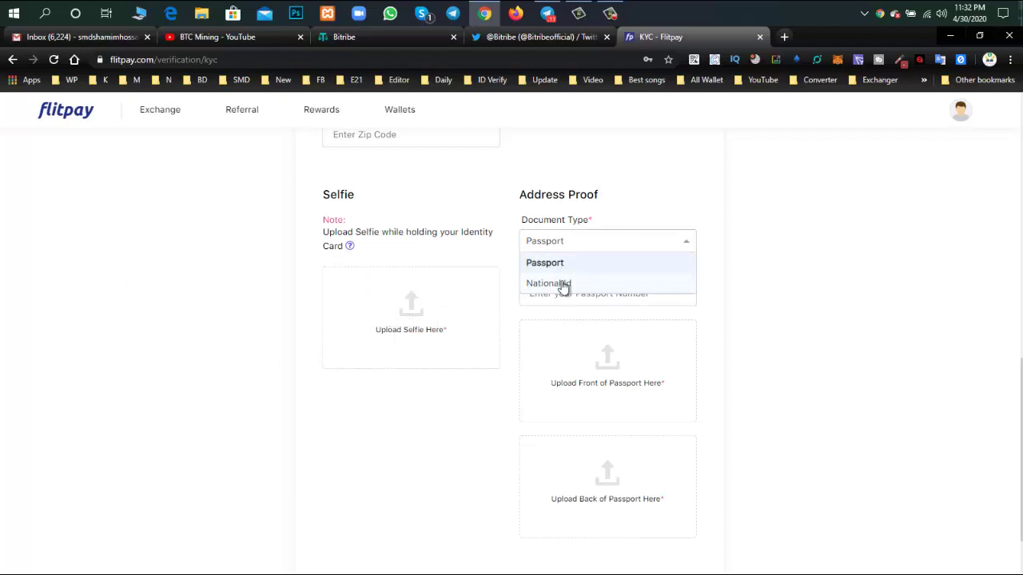
pyautogui.click(563, 283)
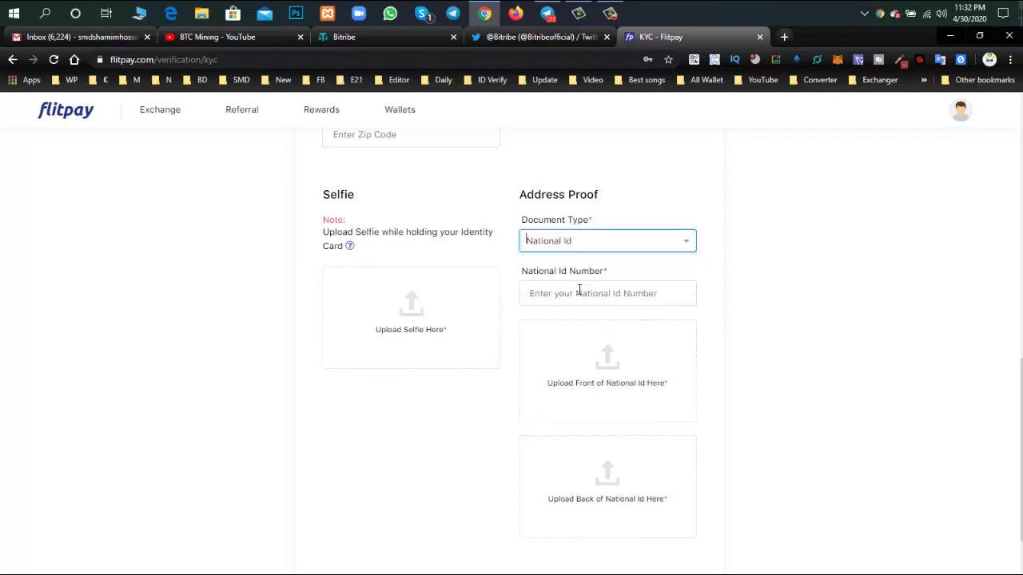
pyautogui.scroll(-2, 666, 280)
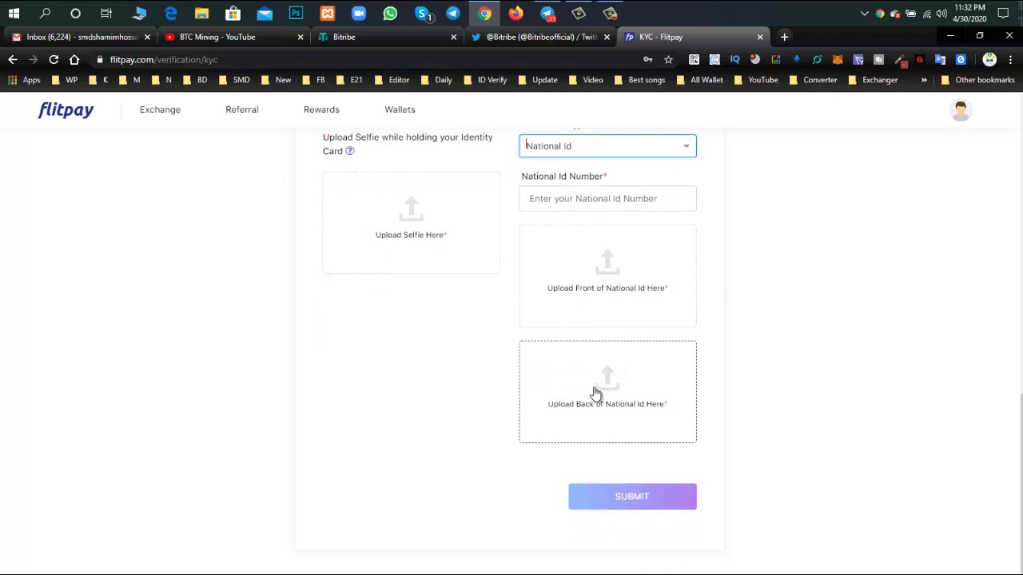
pyautogui.scroll(10, 842, 342)
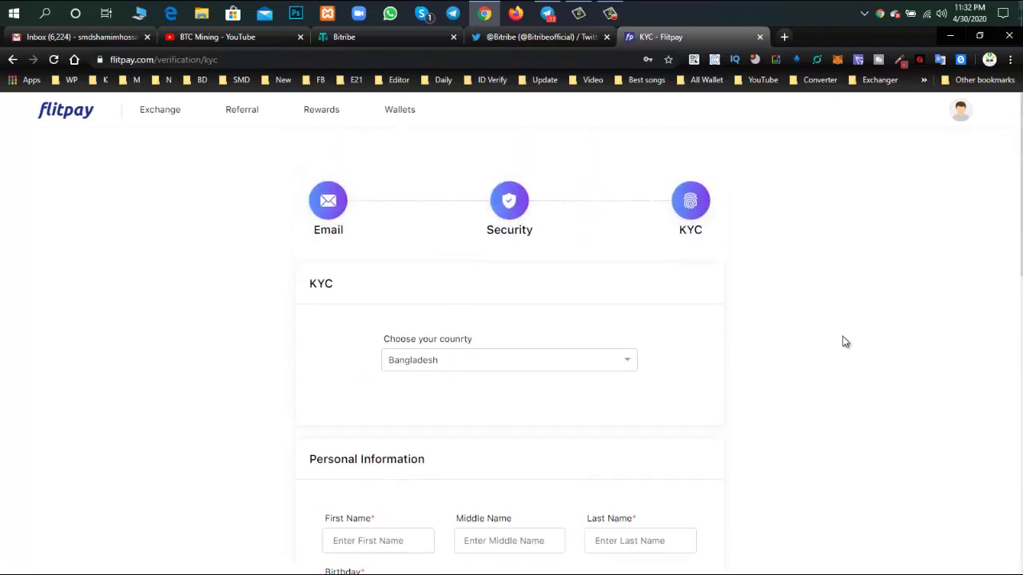